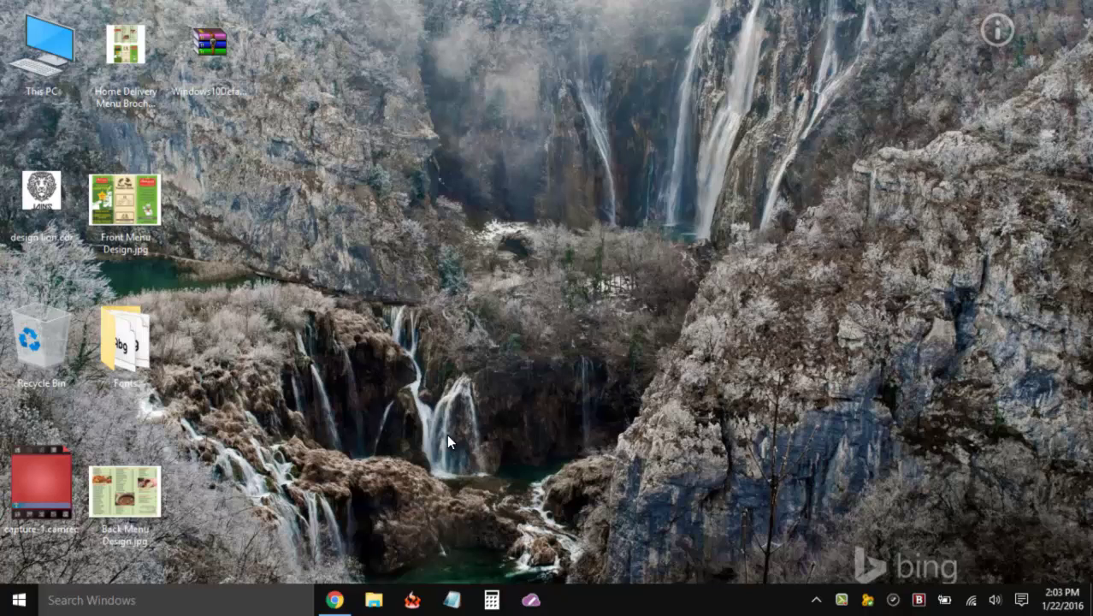
# - Review the Google search results in Chrome, then minimize the browser to the desktop
pyautogui.click(334, 599)
pyautogui.click(179, 8)
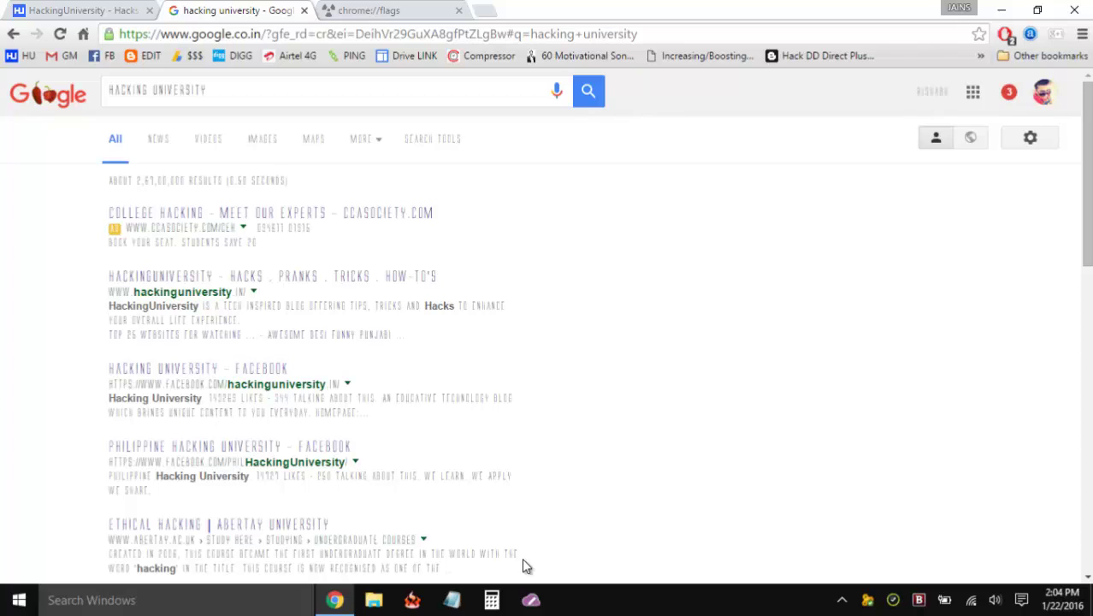
pyautogui.click(1090, 600)
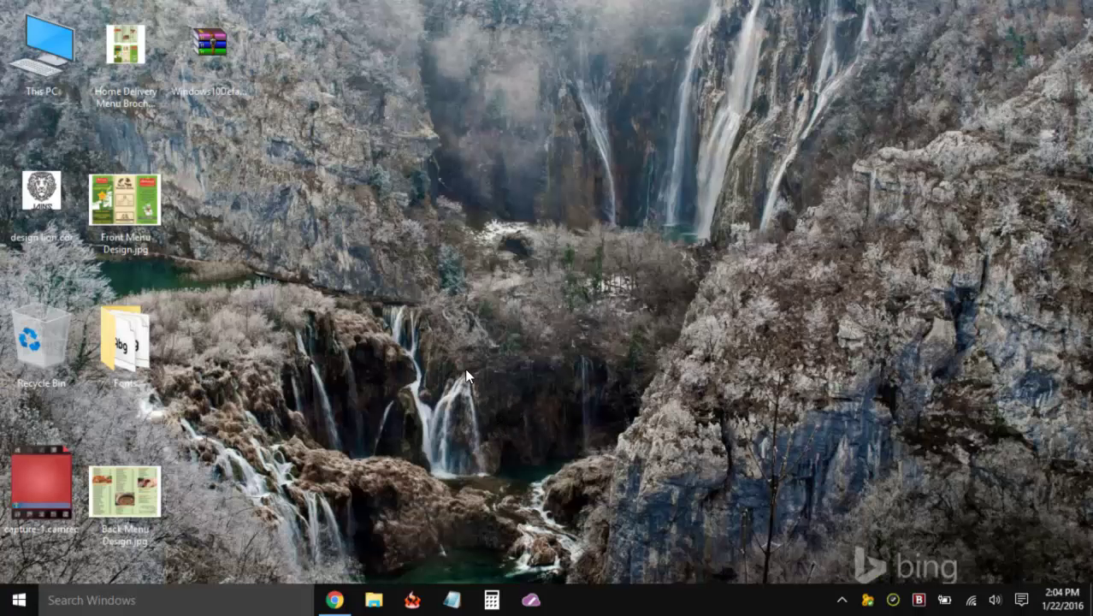
# - Browse the Windows Fonts folder, close it, and refresh the desktop
pyautogui.doubleClick(145, 349)
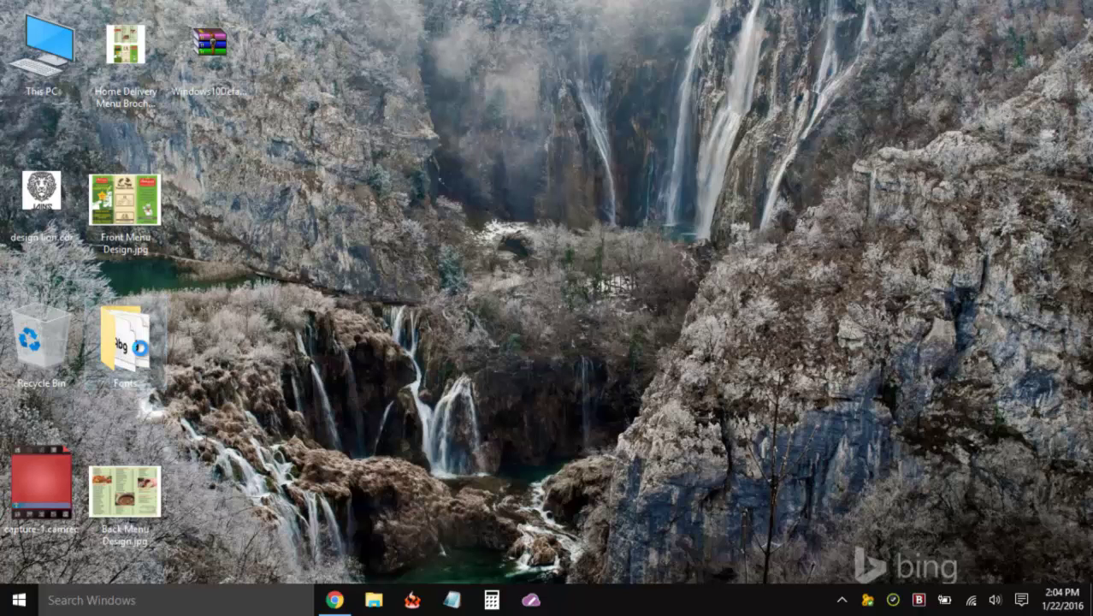
pyautogui.scroll(-11, 585, 366)
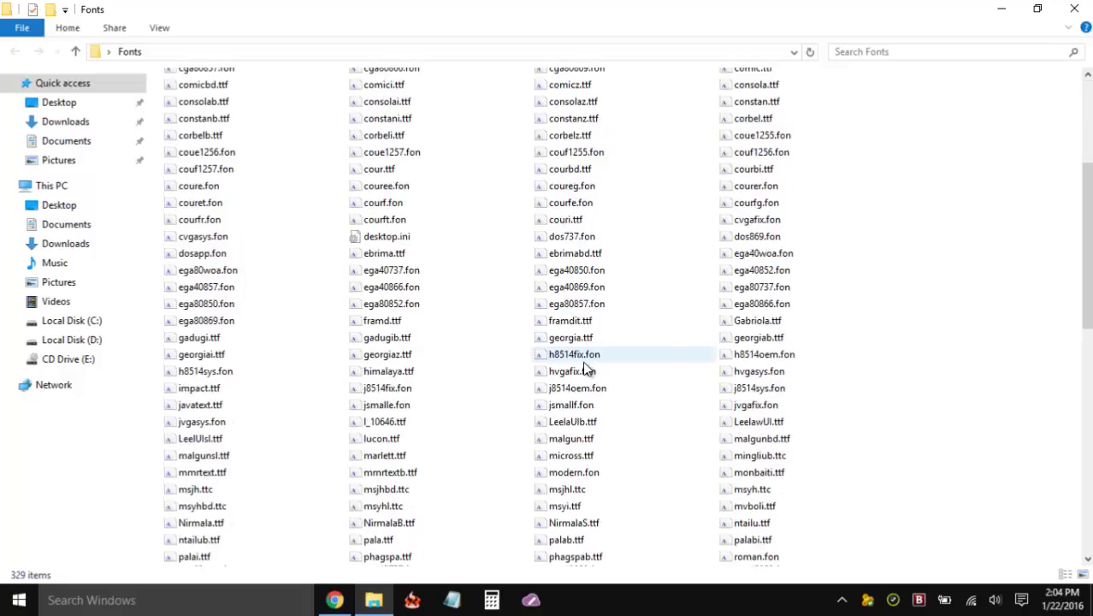
pyautogui.scroll(7, 586, 366)
pyautogui.scroll(4, 588, 366)
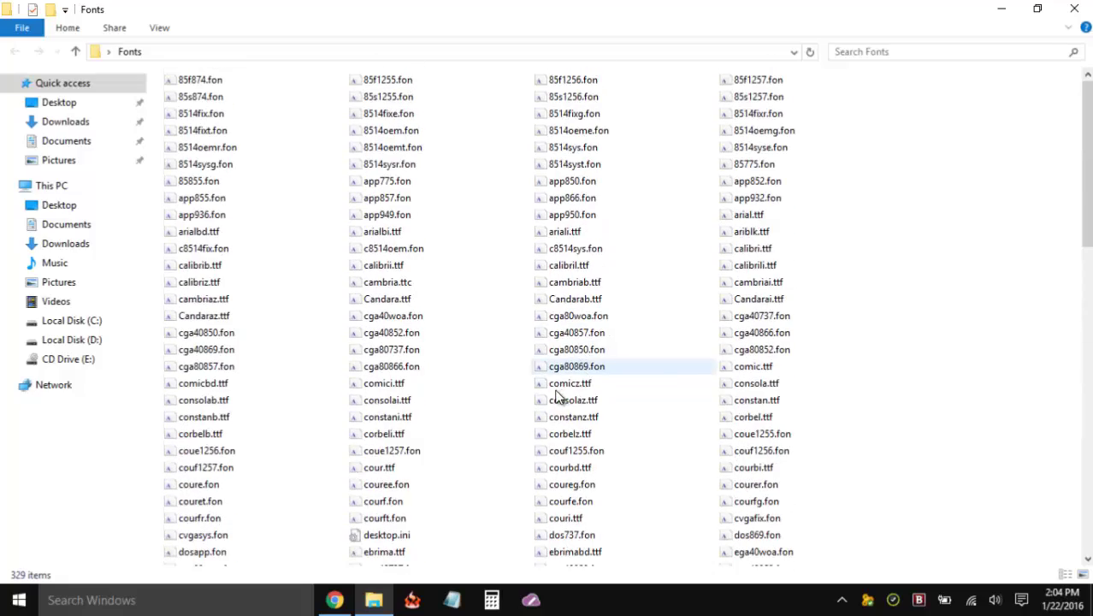
pyautogui.click(1075, 9)
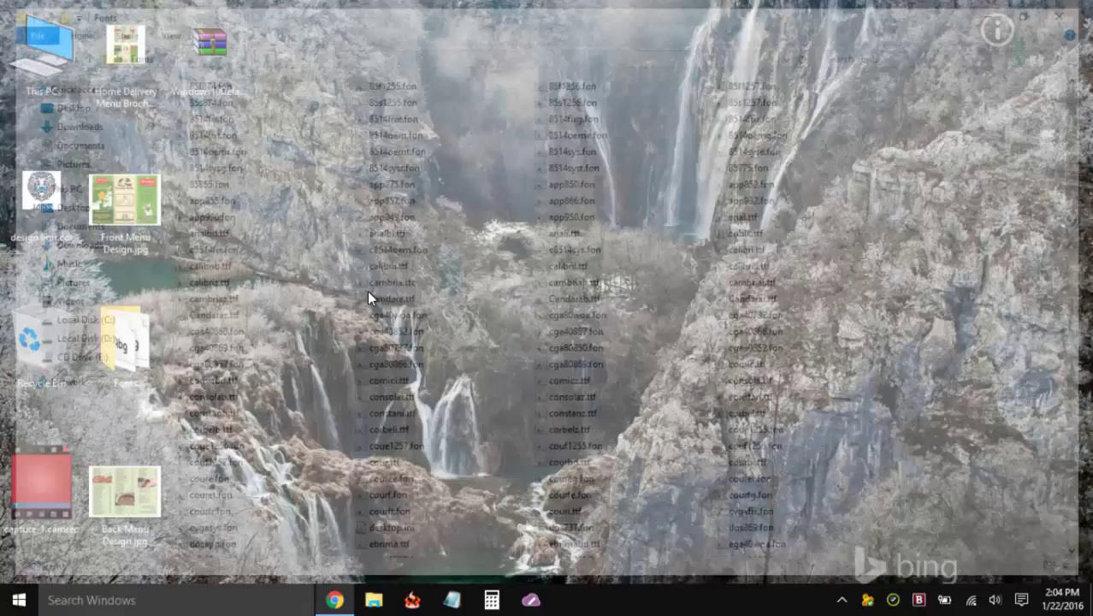
pyautogui.rightClick(367, 290)
pyautogui.click(305, 347)
# - Back in Chrome, go to the HackingUniversity blog tab and search it for adware
pyautogui.click(334, 599)
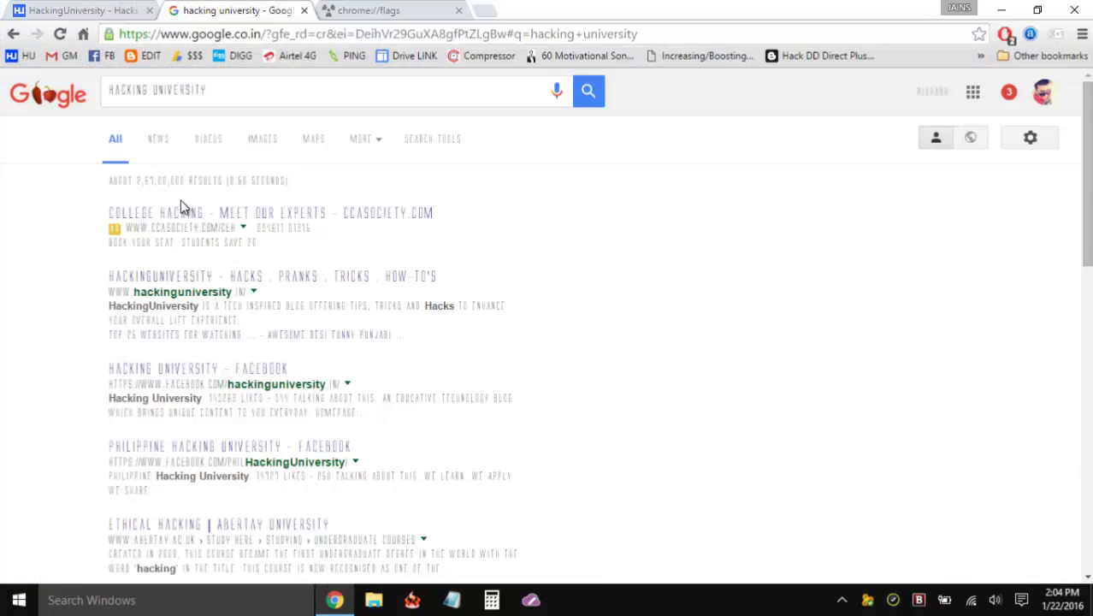
pyautogui.scroll(-5, 181, 200)
pyautogui.scroll(5, 178, 205)
pyautogui.scroll(-5, 74, 302)
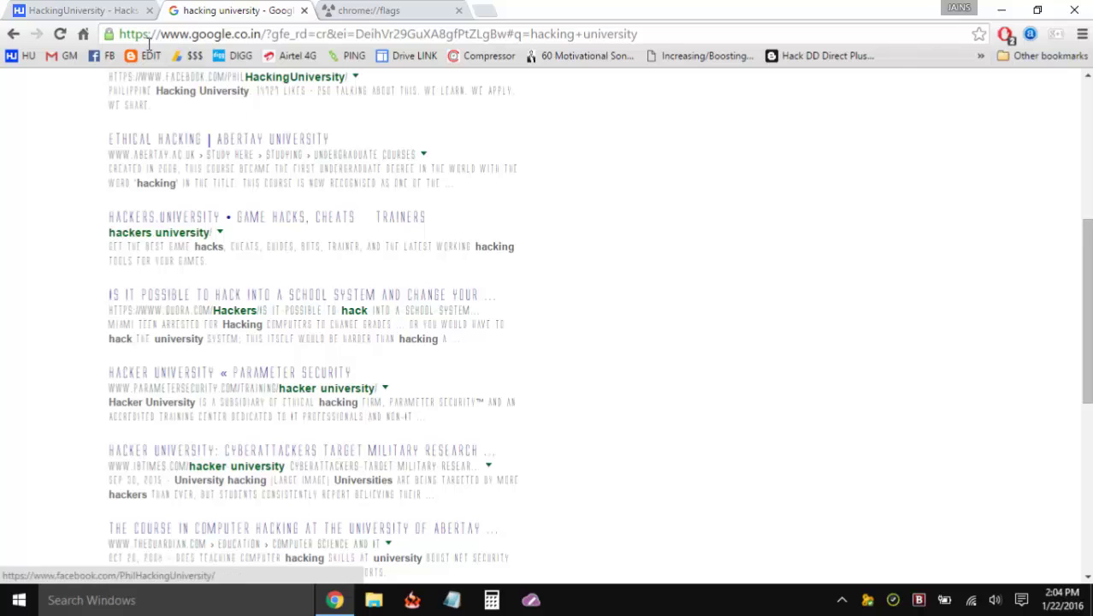
pyautogui.click(117, 10)
pyautogui.click(757, 255)
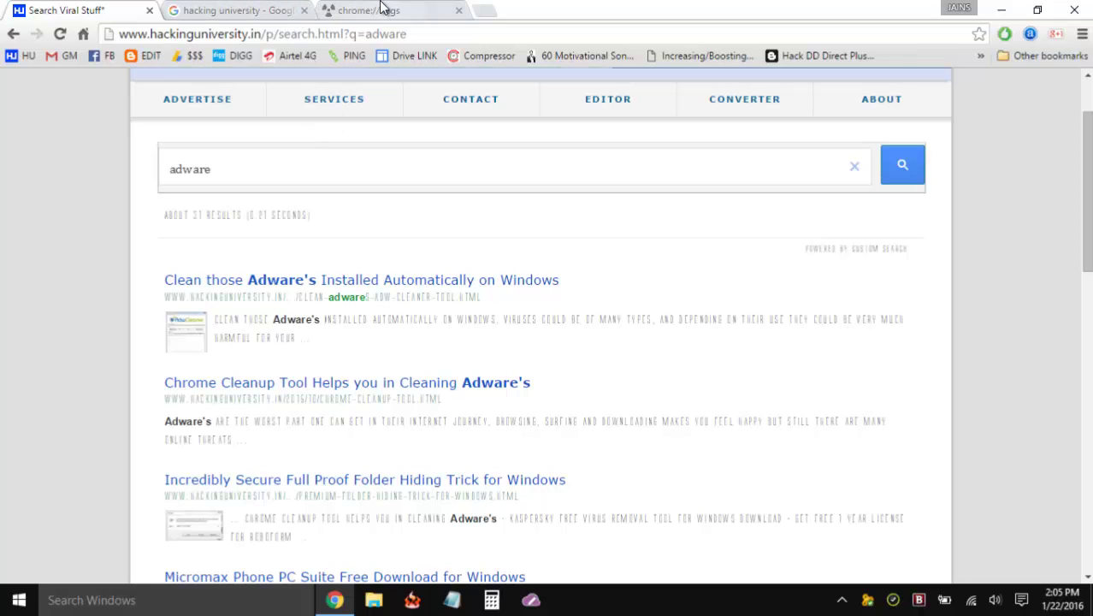
# - View the chrome://flags experiments page and its address, then glance at the Google results tab
pyautogui.click(380, 10)
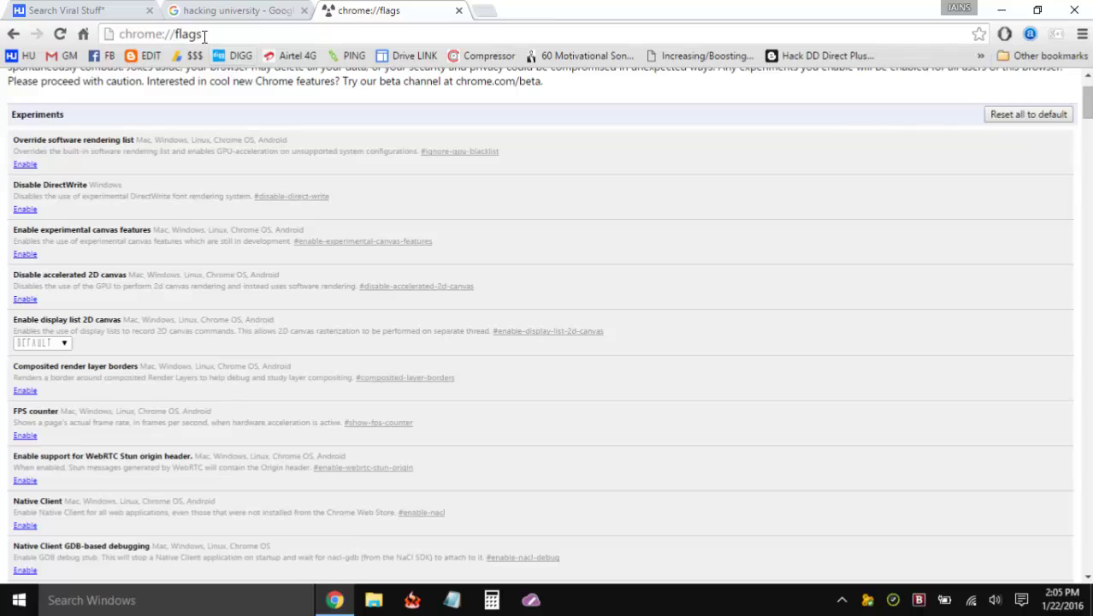
pyautogui.moveTo(120, 34); pyautogui.dragTo(239, 34)
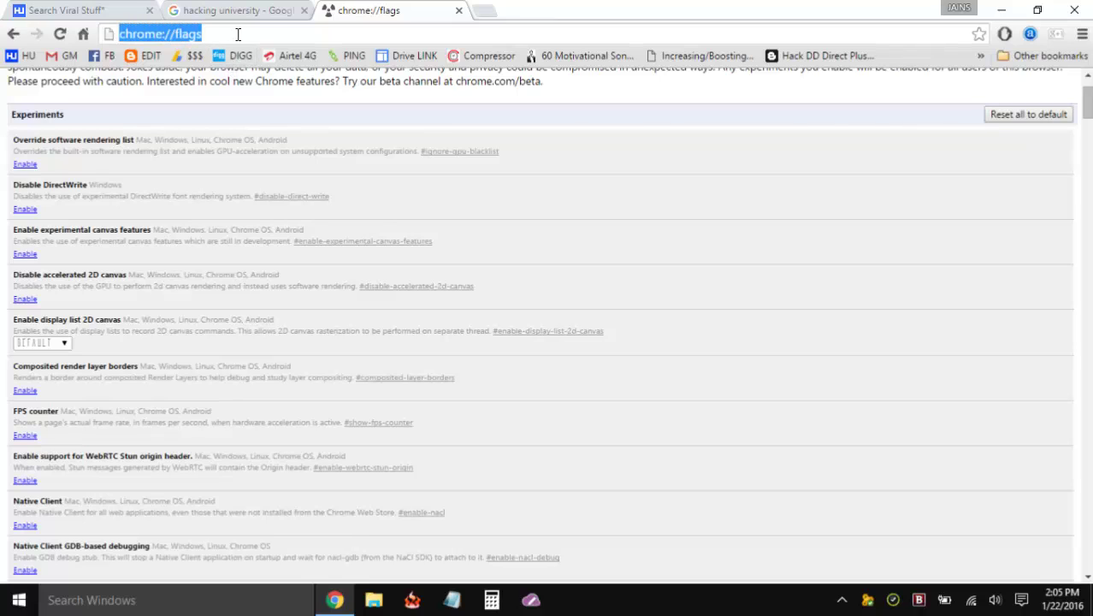
pyautogui.click(123, 33)
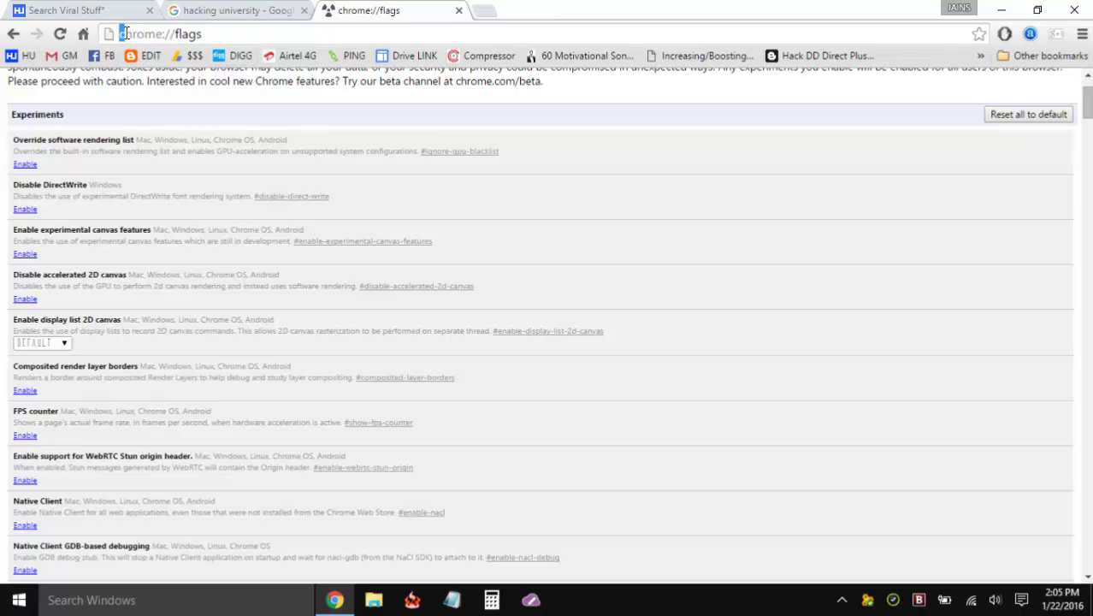
pyautogui.moveTo(123, 33); pyautogui.dragTo(126, 38)
pyautogui.scroll(1, 189, 316)
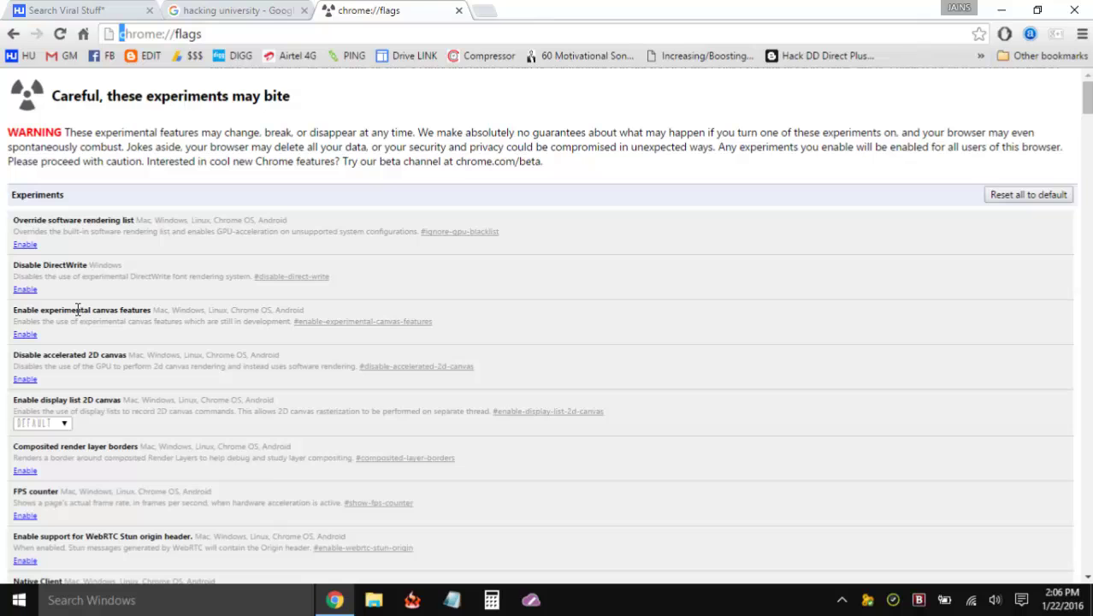
pyautogui.click(231, 10)
pyautogui.scroll(-1, 150, 419)
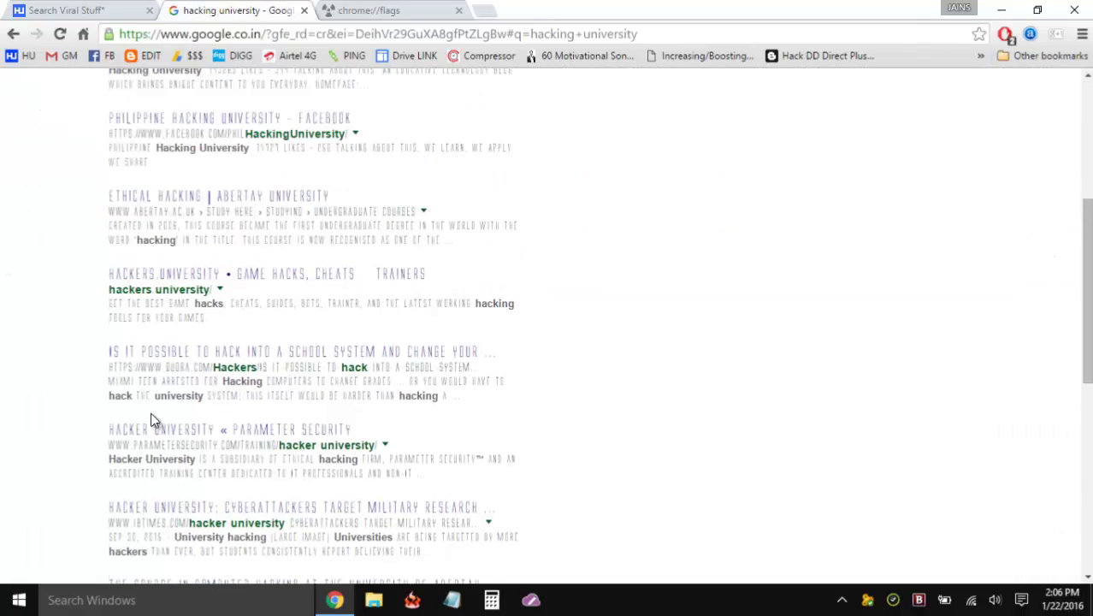
pyautogui.scroll(4, 152, 419)
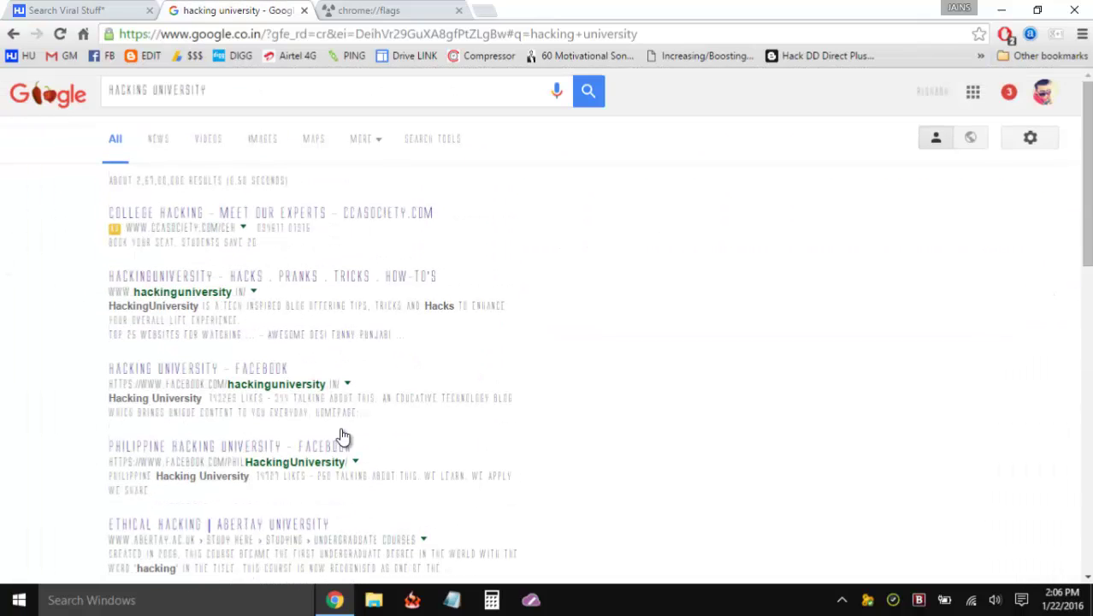
# - Enable the Disable DirectWrite flag, relaunch Chrome, and check the Google results text
pyautogui.click(440, 11)
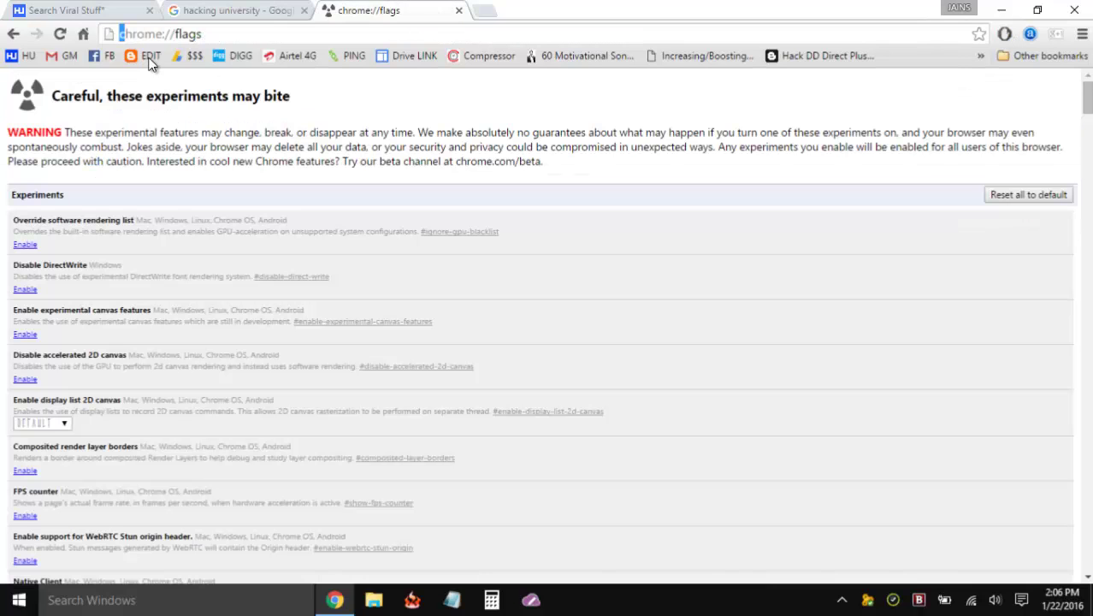
pyautogui.click(25, 291)
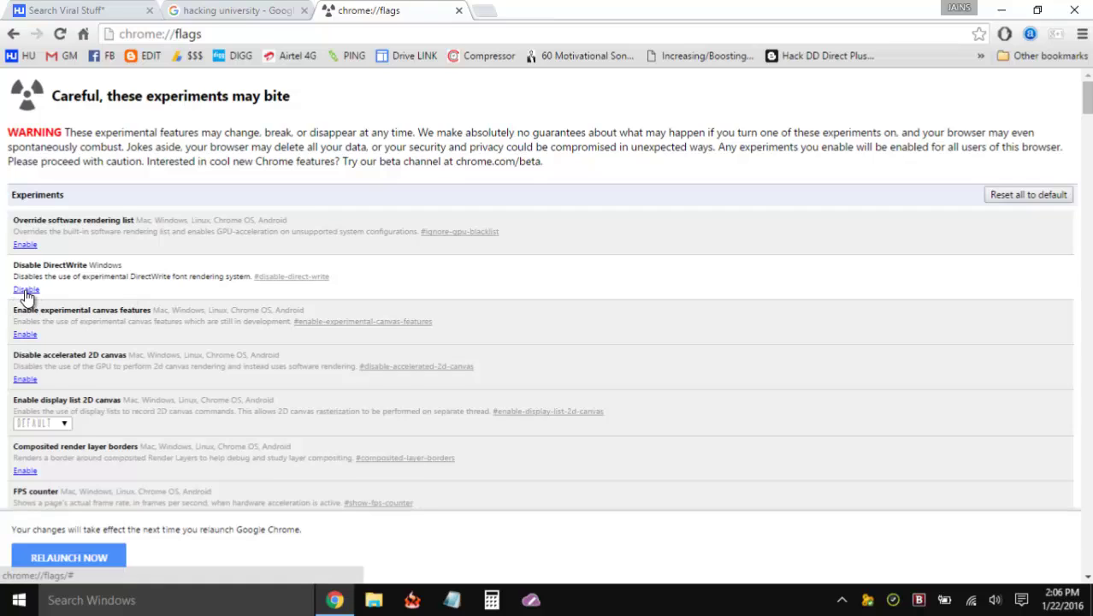
pyautogui.click(76, 552)
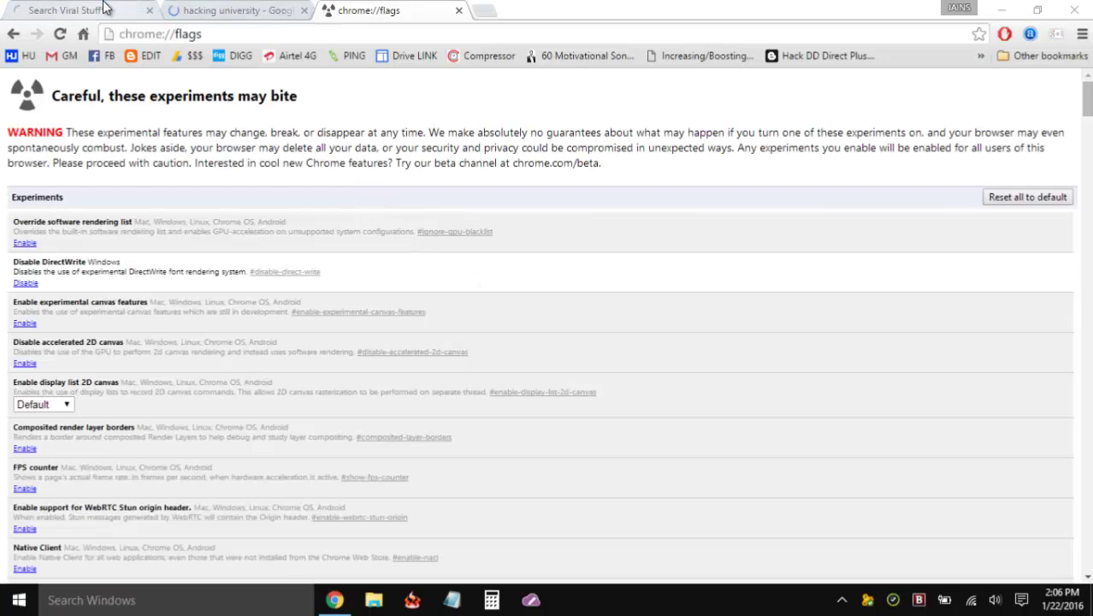
pyautogui.click(282, 9)
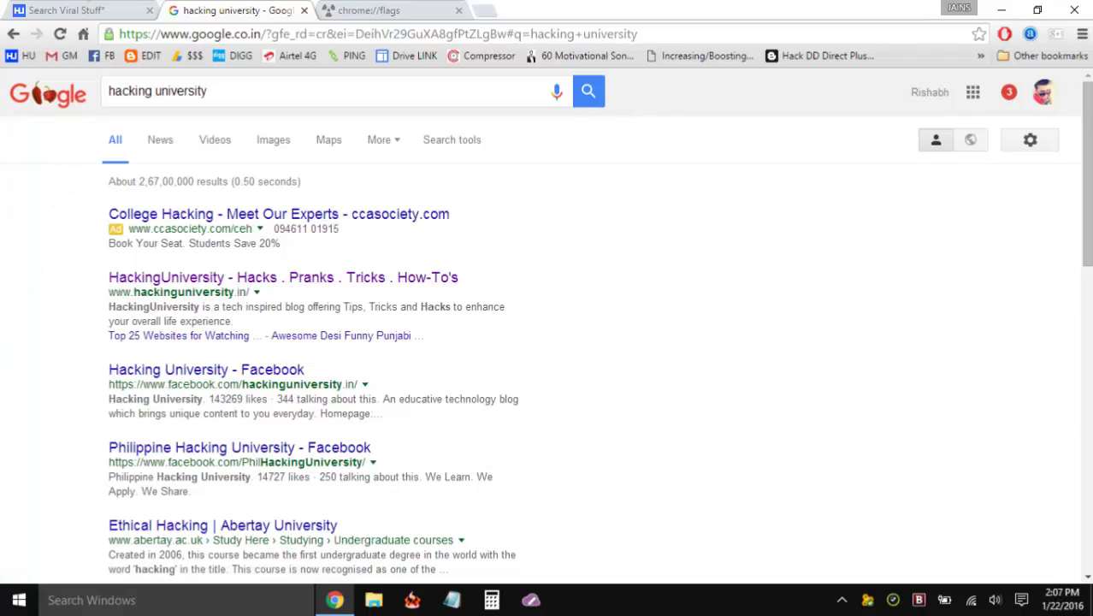
# - Load the HackingUniversity homepage via its HU logo, revisit the Google results, and close the chrome://flags tab
pyautogui.click(77, 10)
pyautogui.click(184, 141)
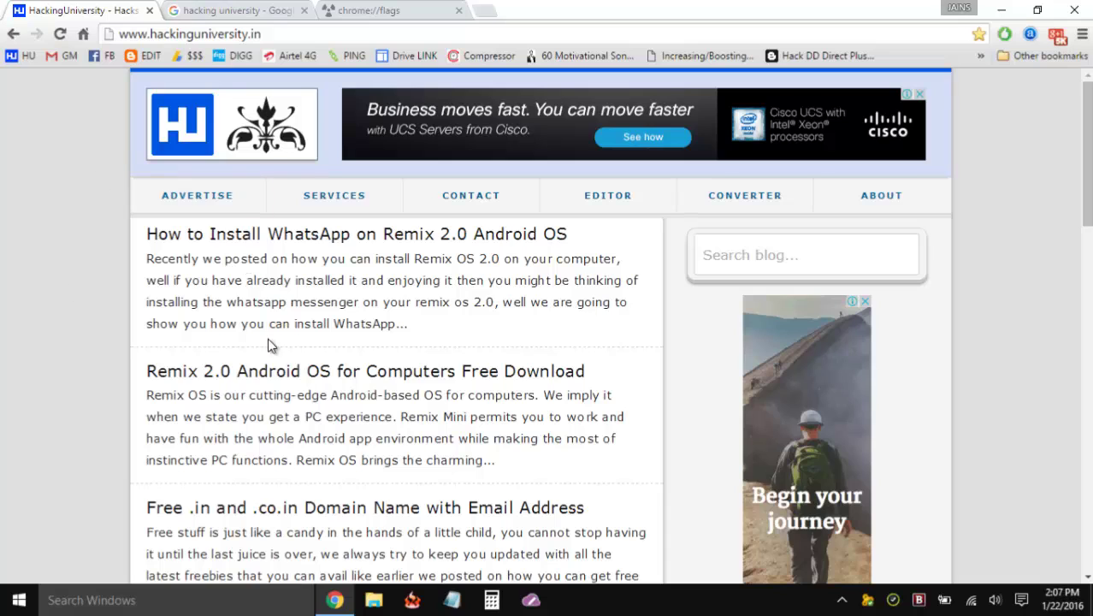
pyautogui.click(221, 9)
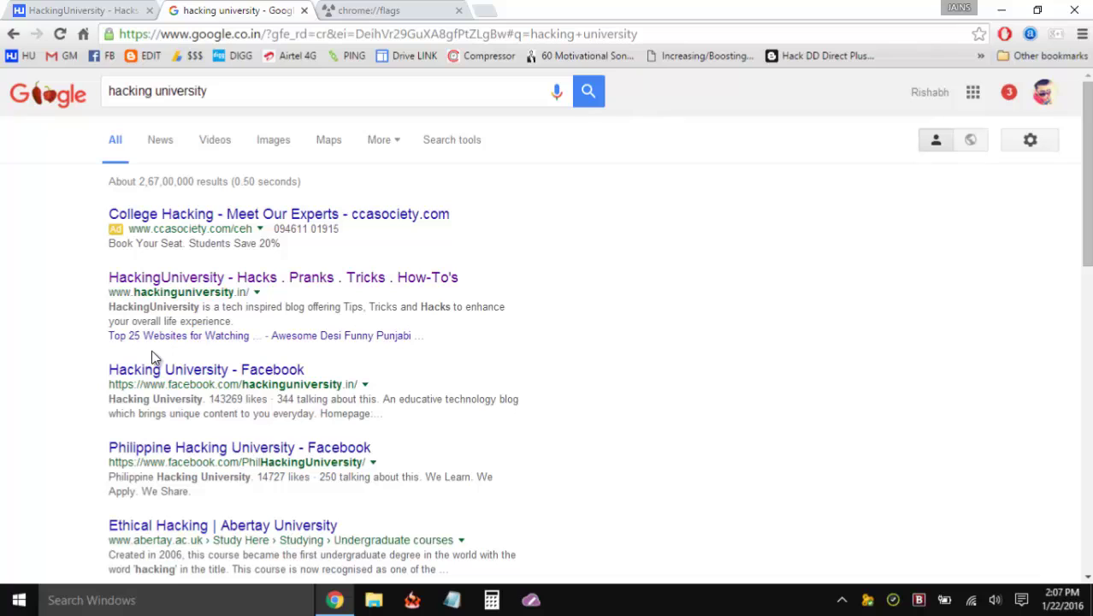
pyautogui.click(413, 10)
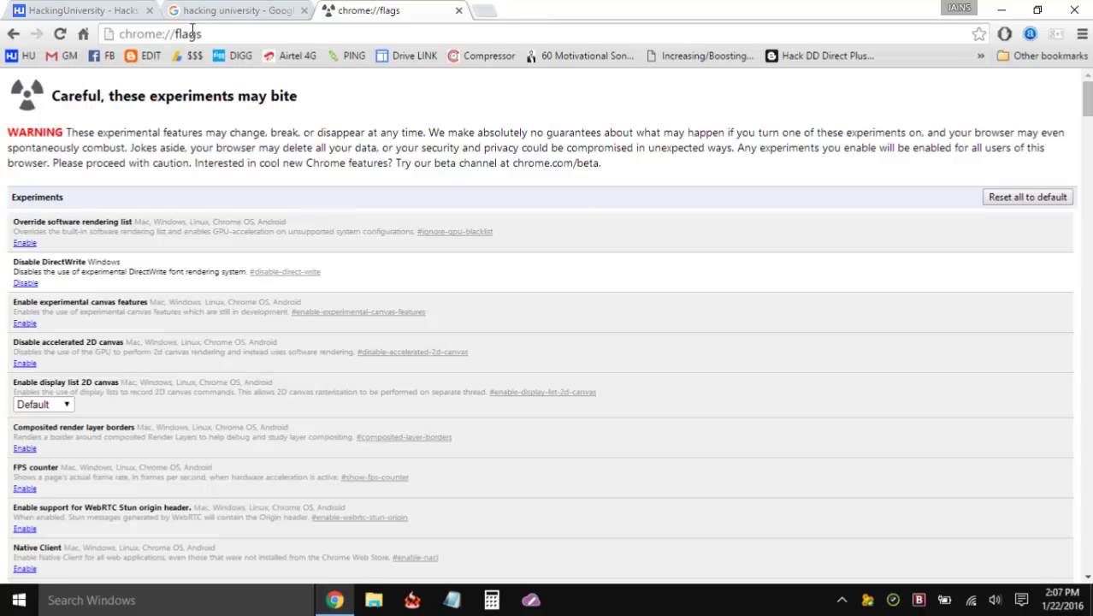
pyautogui.click(459, 10)
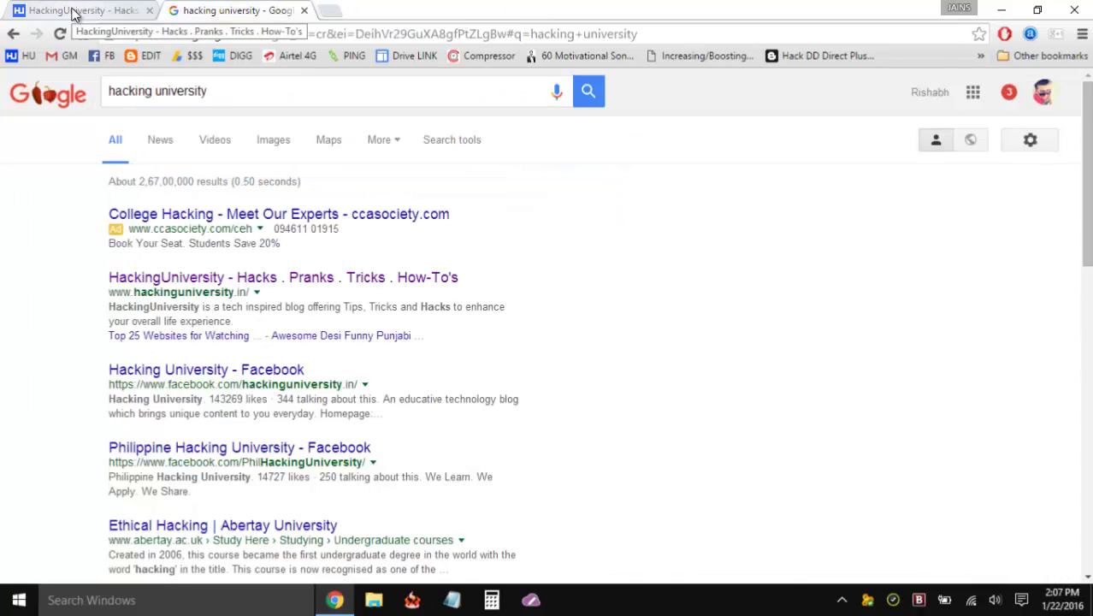